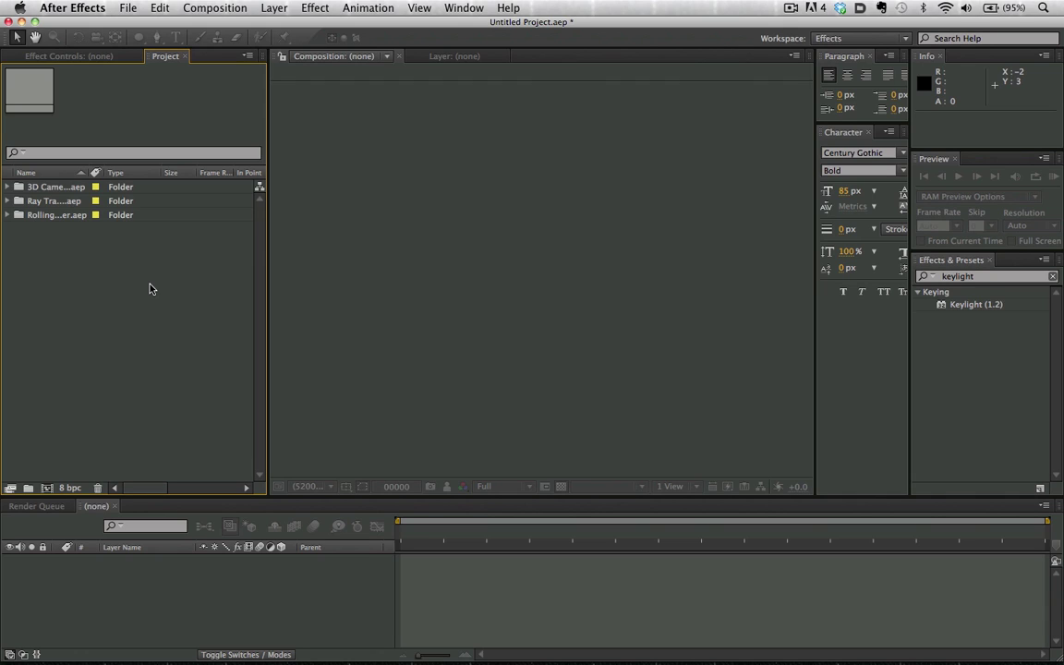
# Open the Pokeball comp, reveal its Rolling Shutter Repair (58%, Warp) settings, and RAM-preview it
pyautogui.click(7, 188)
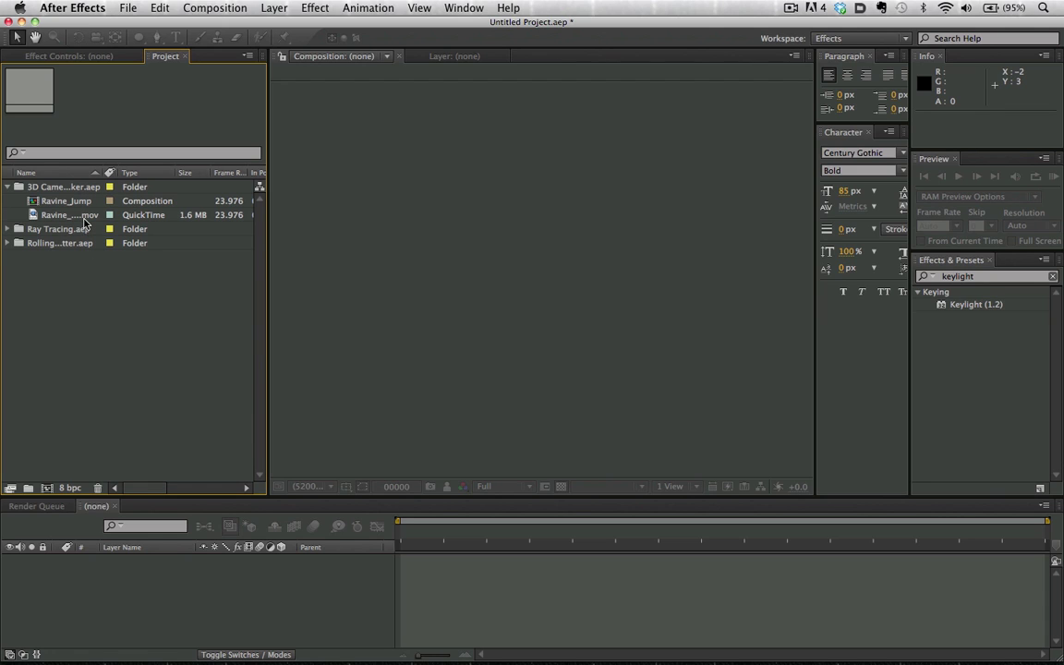
pyautogui.moveTo(83, 218); pyautogui.dragTo(64, 289)
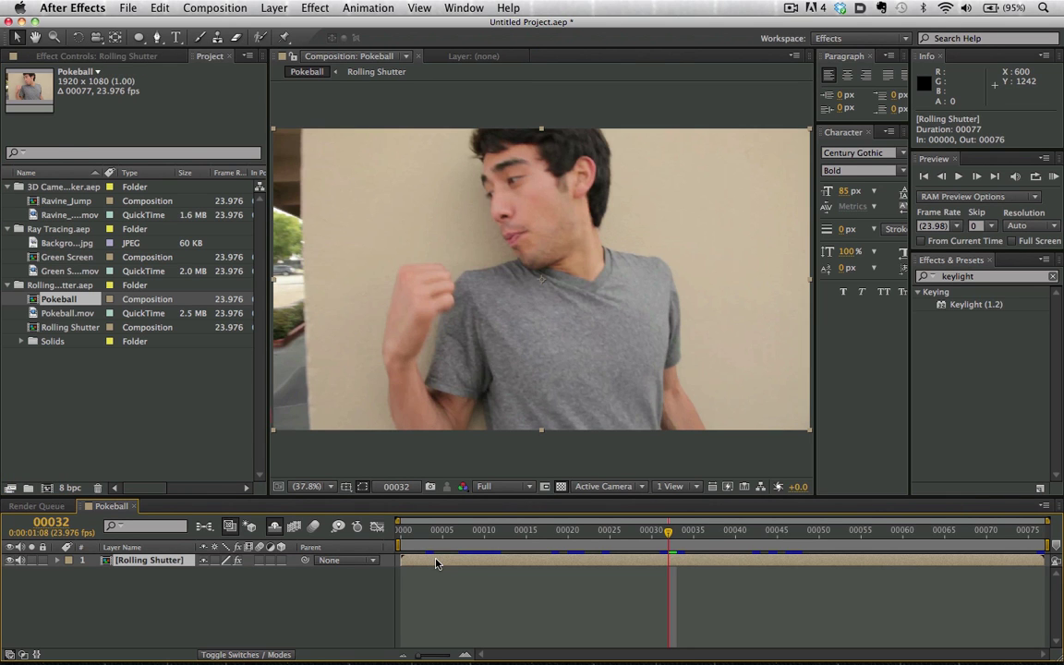
pyautogui.press('F3')
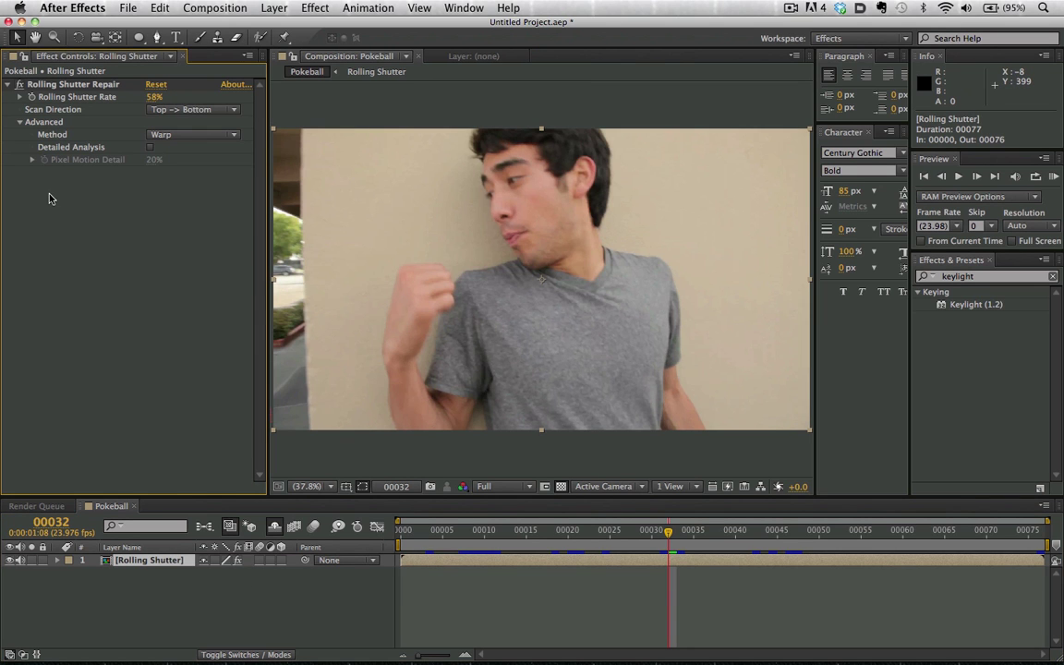
pyautogui.click(78, 84)
pyautogui.click(230, 393)
pyautogui.click(460, 563)
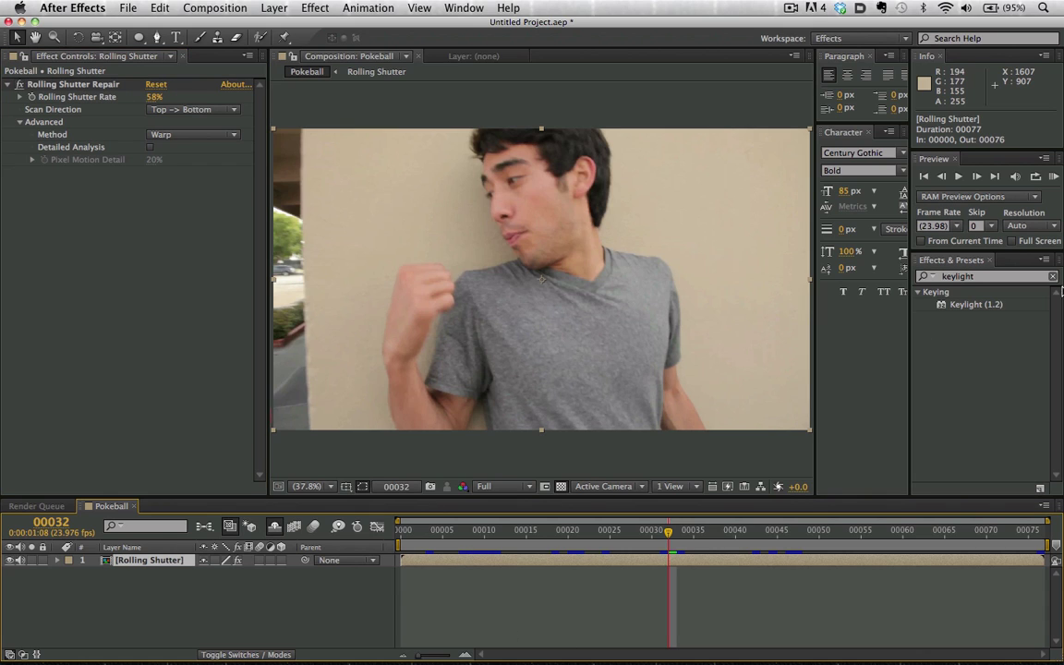
pyautogui.click(1053, 176)
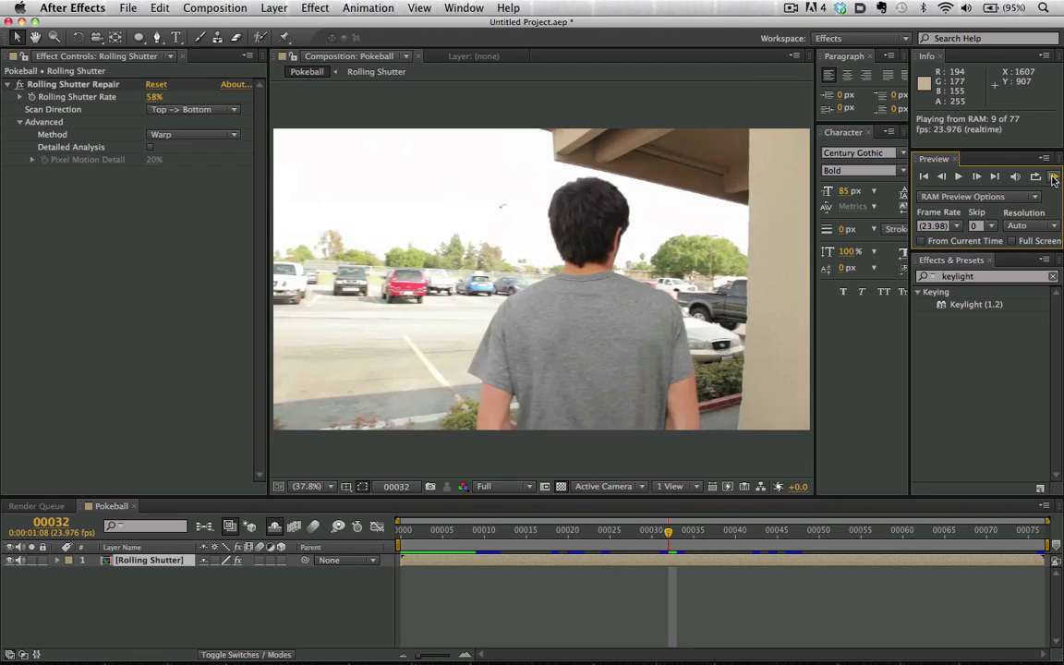
# Stop the preview and cache the Pokeball work area in the background
pyautogui.click(214, 7)
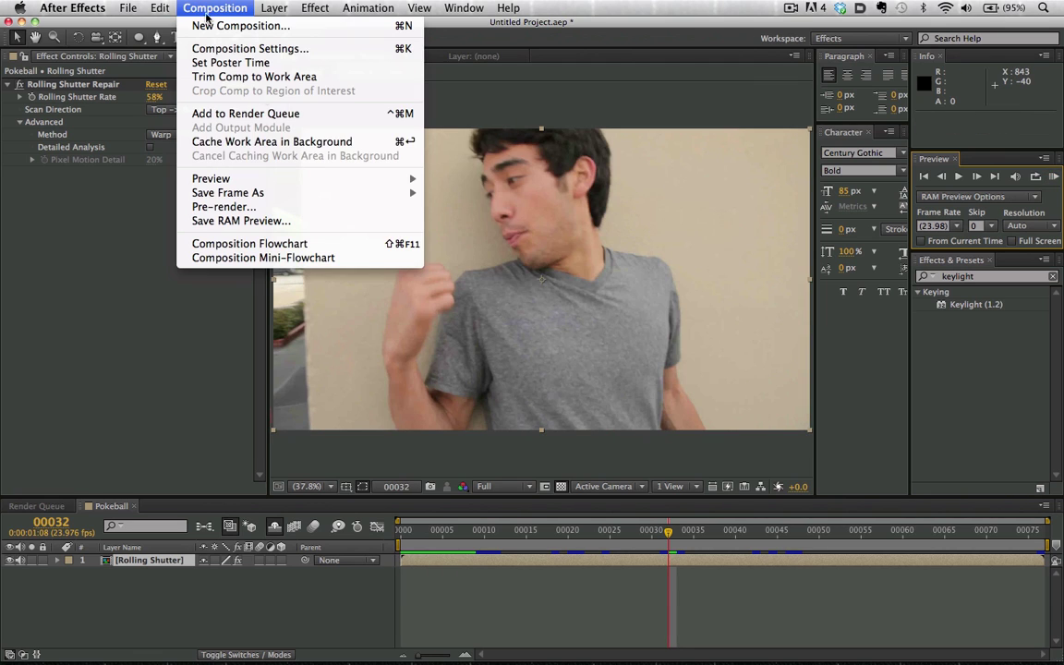
pyautogui.click(324, 141)
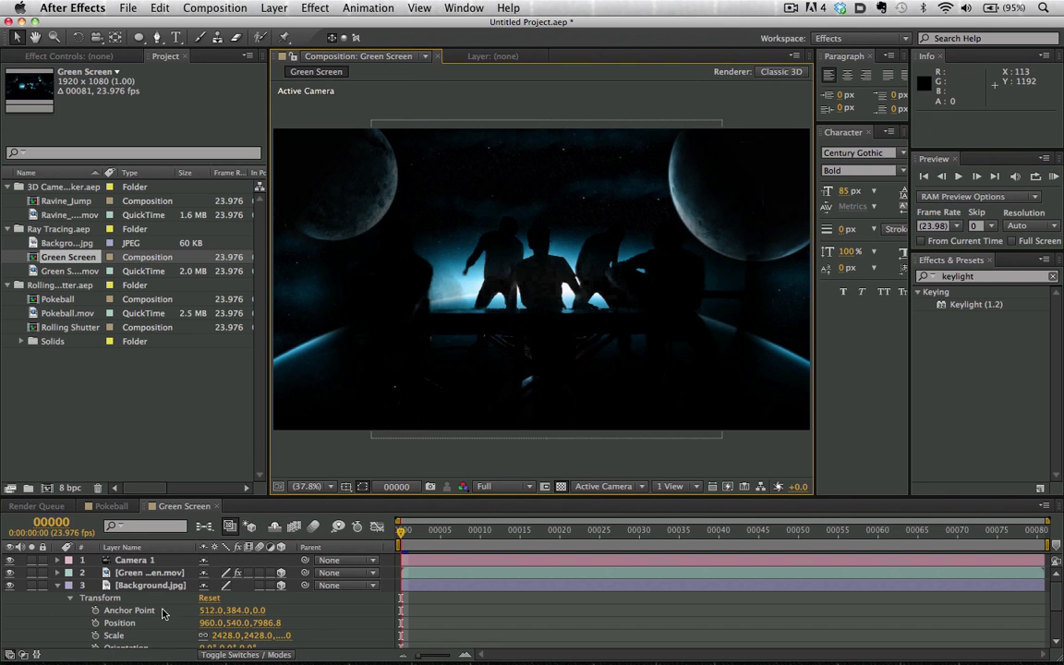
# Set Green Screen's renderer to Ray-traced 3D with Ray-tracing Quality 5
pyautogui.click(58, 586)
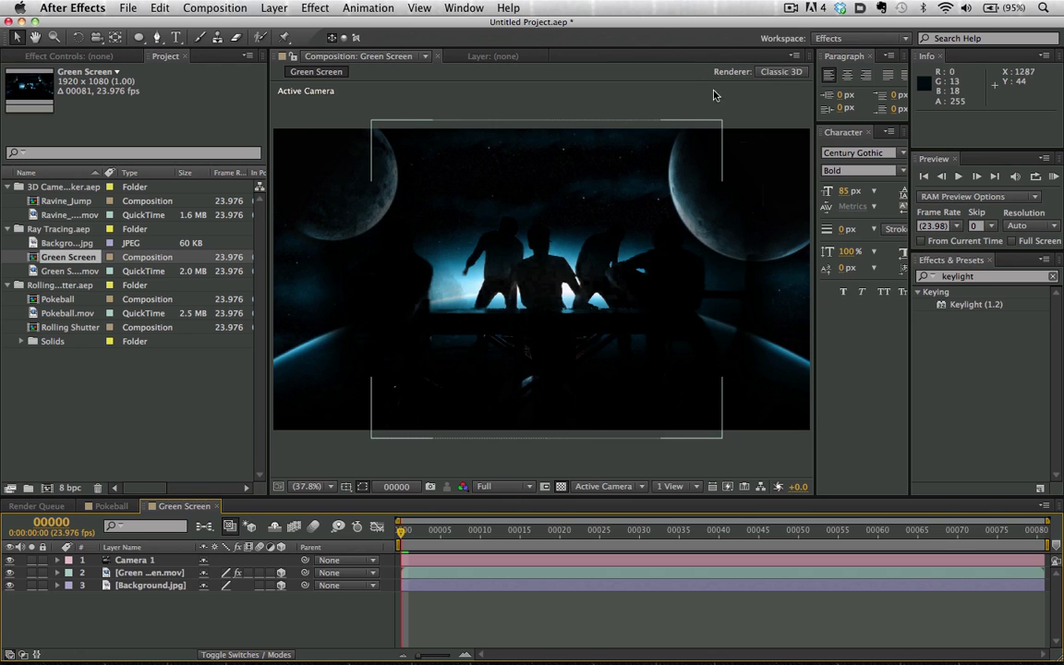
pyautogui.click(783, 72)
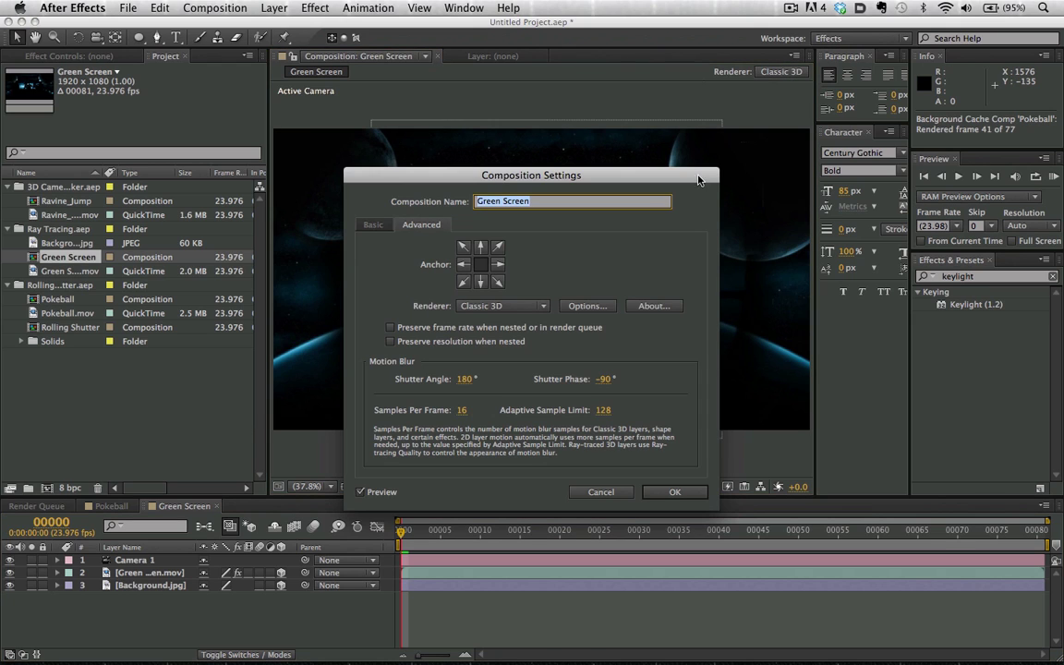
pyautogui.click(522, 306)
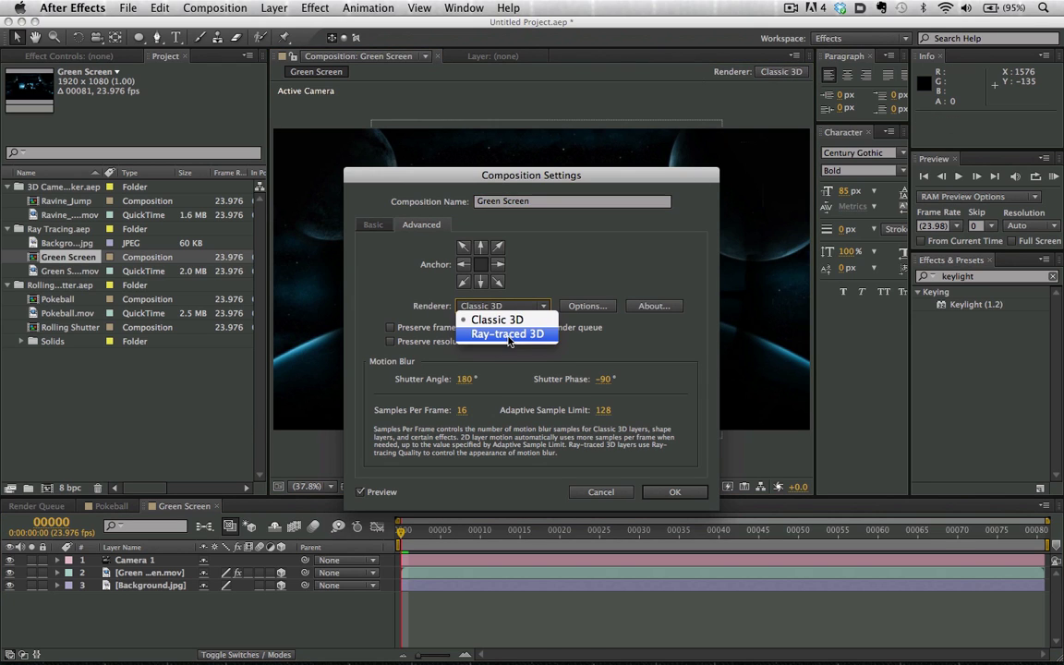
pyautogui.click(509, 334)
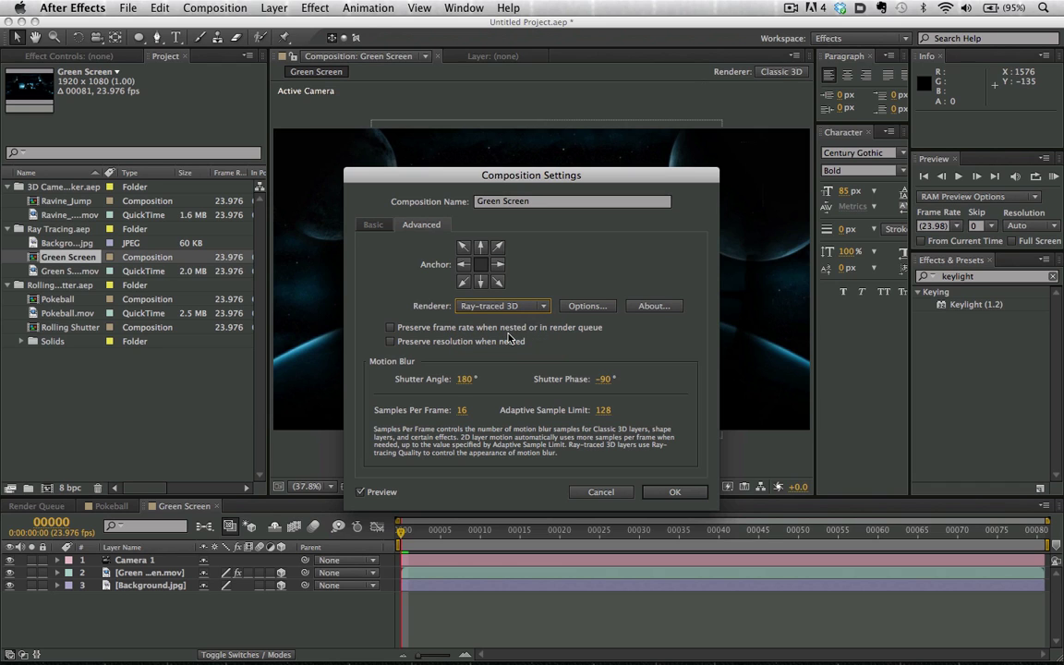
pyautogui.click(591, 307)
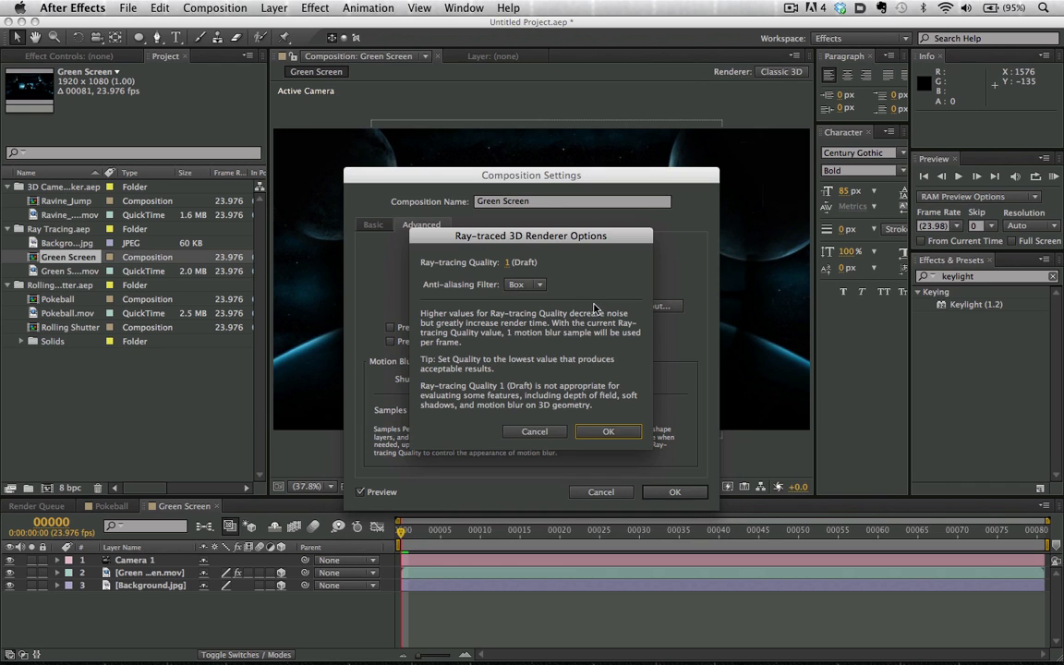
pyautogui.click(508, 262)
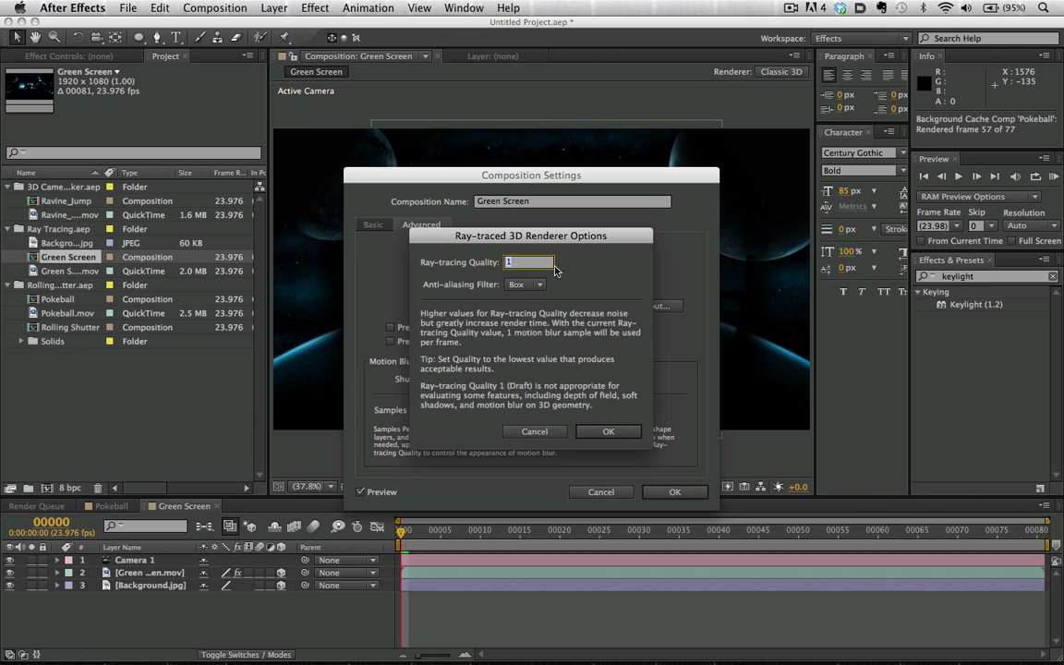
pyautogui.write('5')
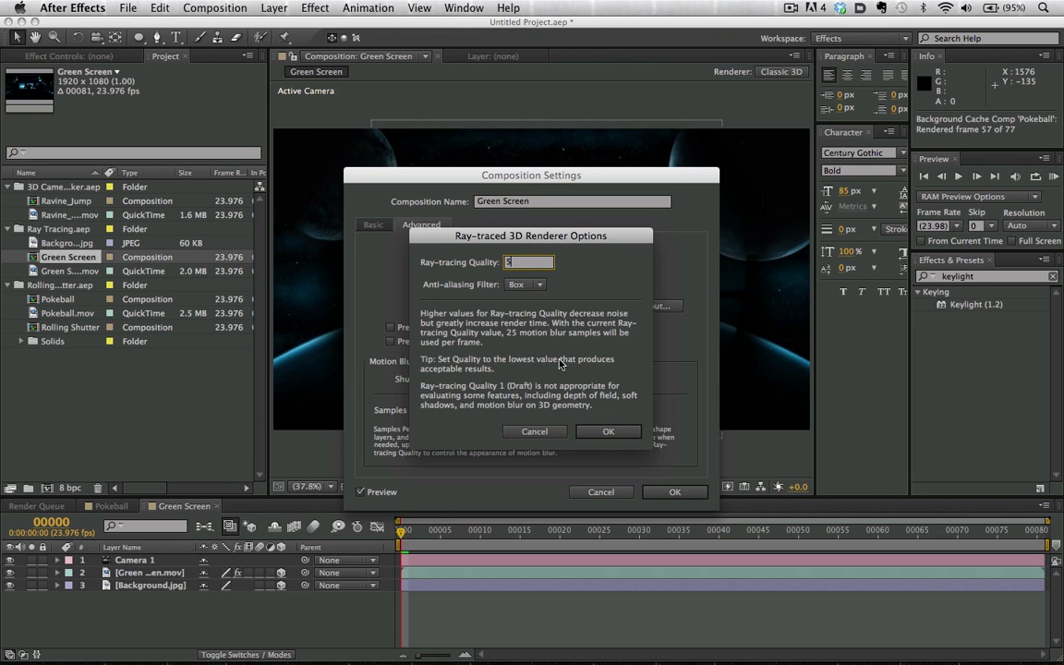
pyautogui.click(608, 431)
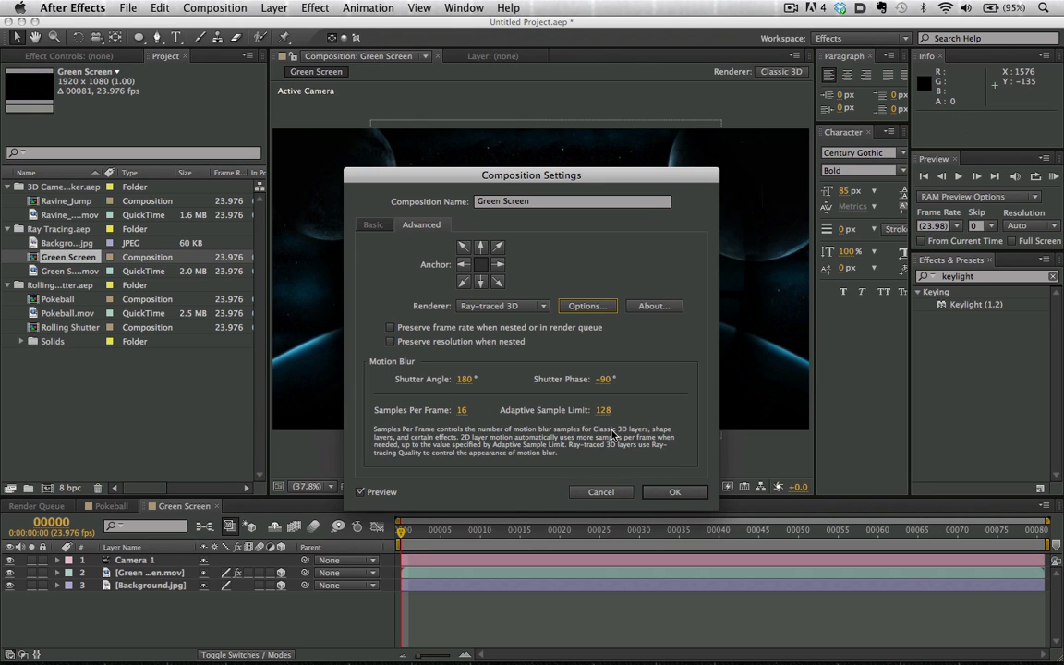
# Apply the composition settings and expand Background.jpg's Geometry Options to show Curvature 30%
pyautogui.click(674, 491)
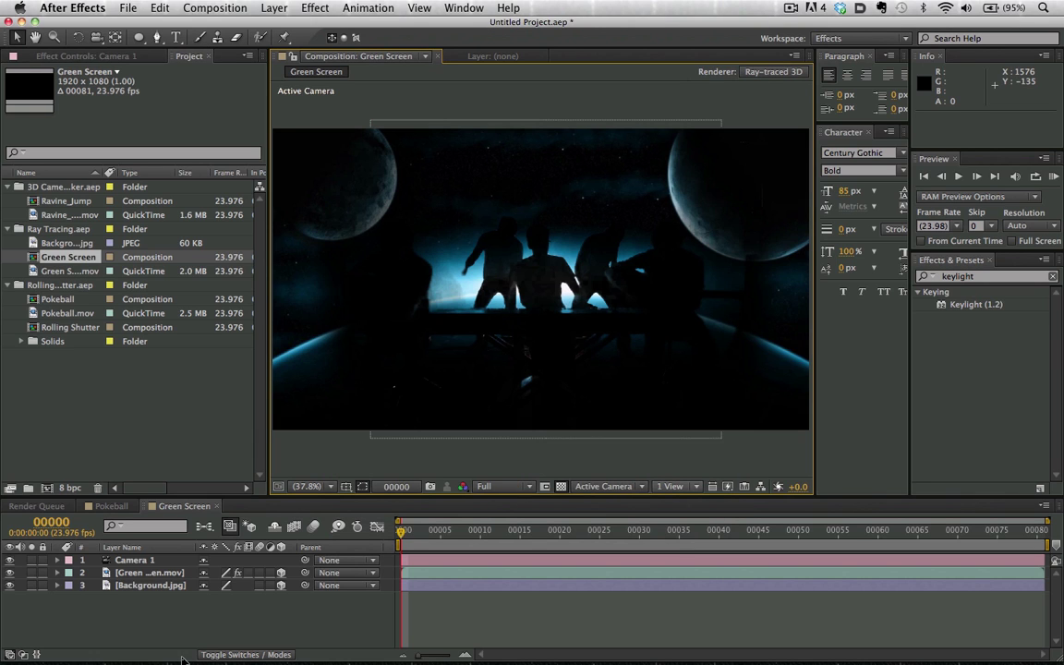
pyautogui.click(102, 573)
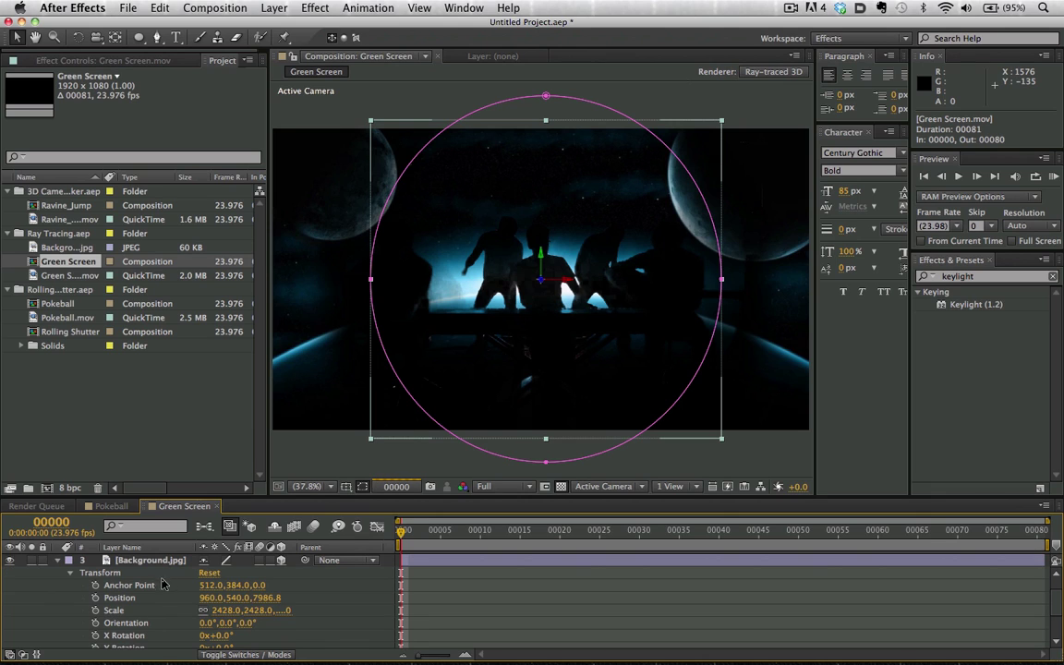
pyautogui.click(157, 589)
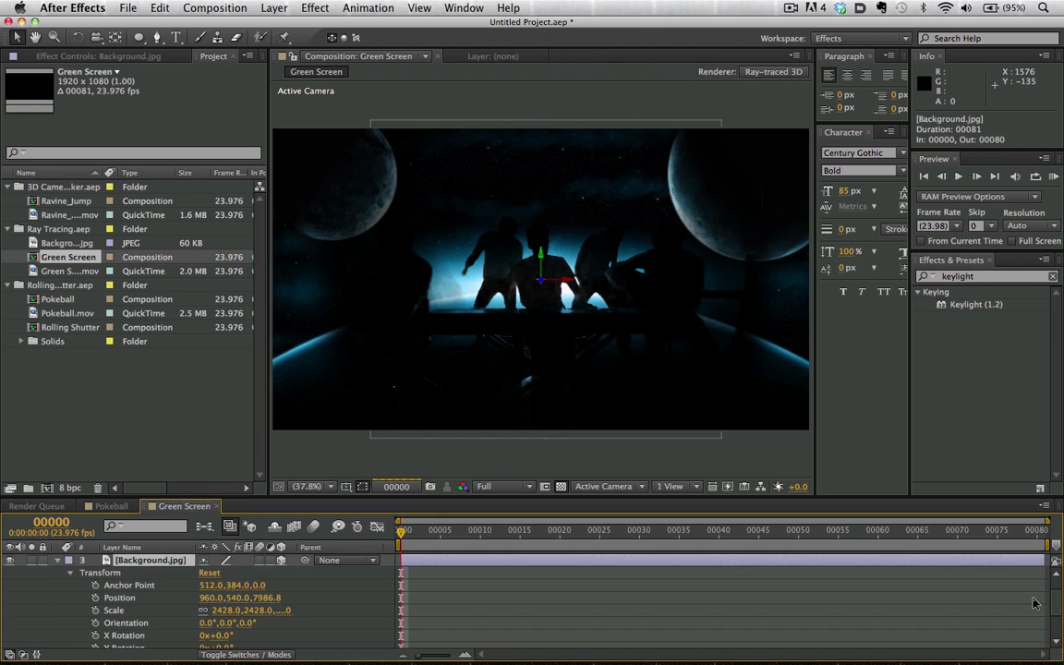
pyautogui.scroll(-3, 72, 633)
pyautogui.click(71, 629)
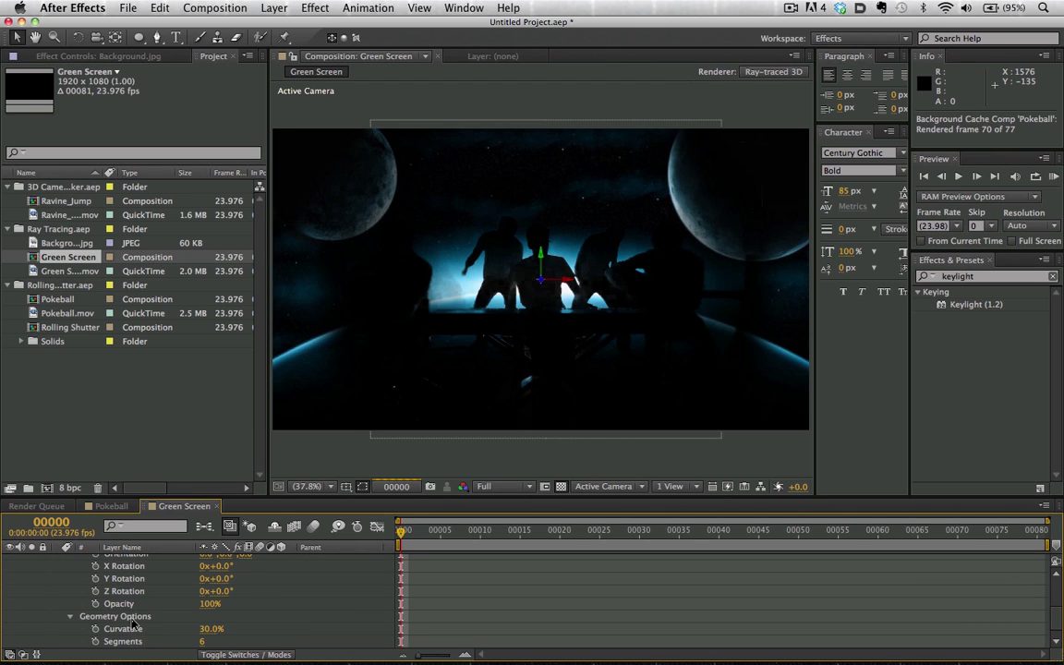
pyautogui.click(111, 616)
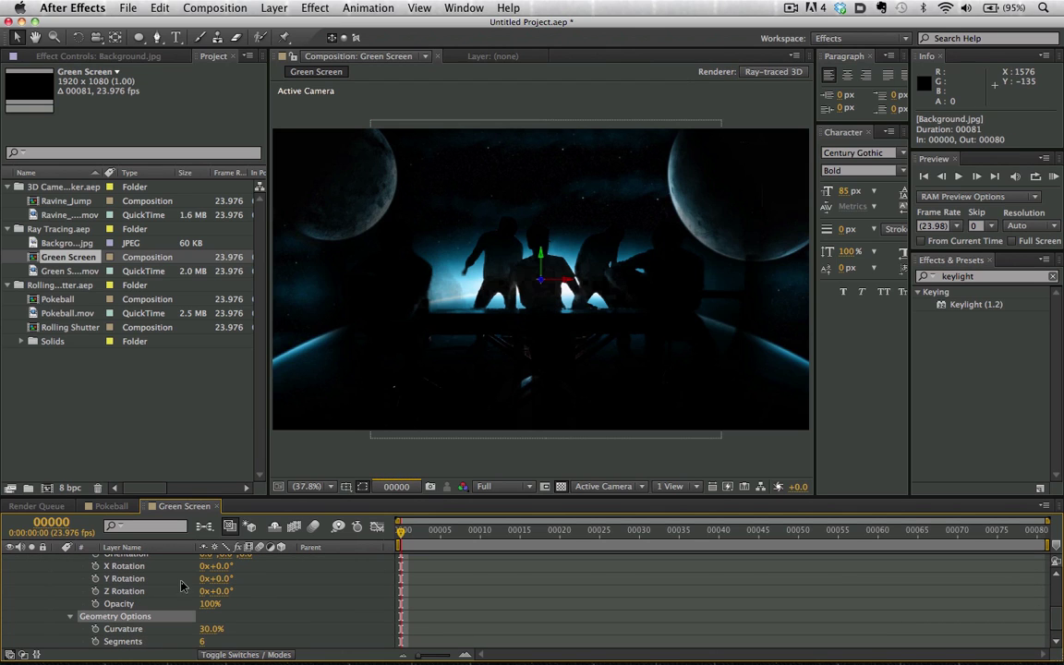
# Switch the viewer to 2 Views, then back to a single view
pyautogui.click(684, 487)
pyautogui.click(690, 515)
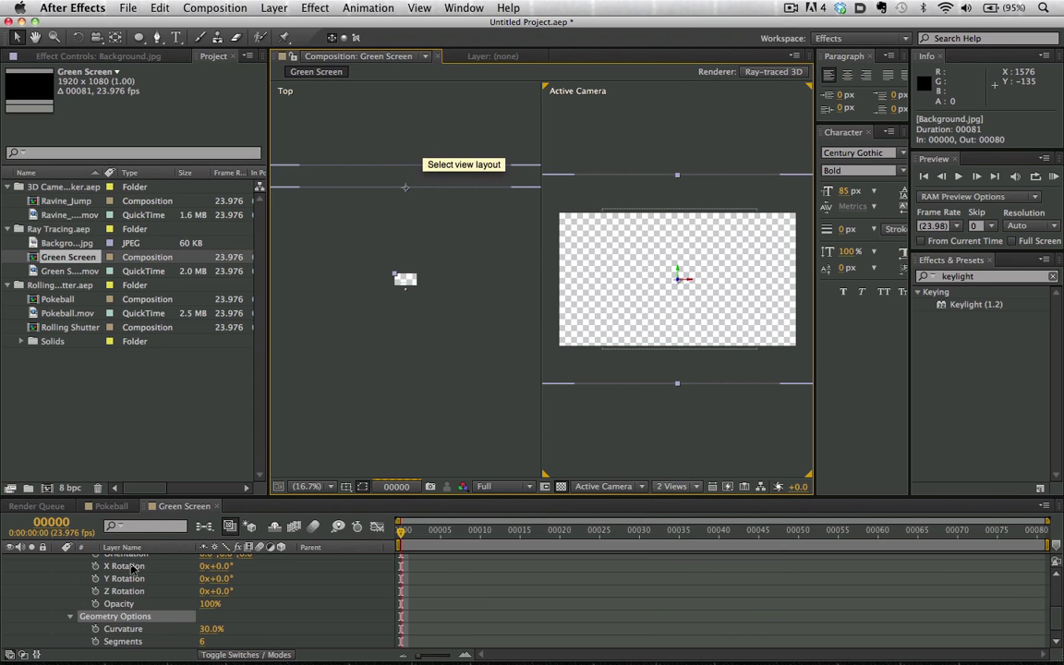
pyautogui.click(693, 487)
pyautogui.click(684, 470)
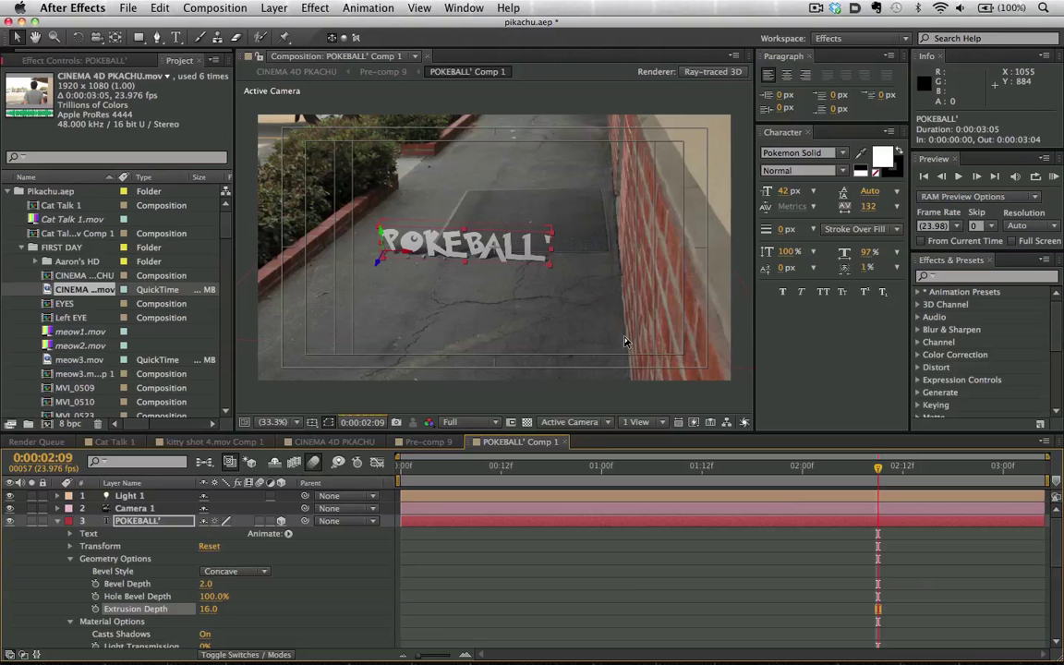
pyautogui.moveTo(336, 637)
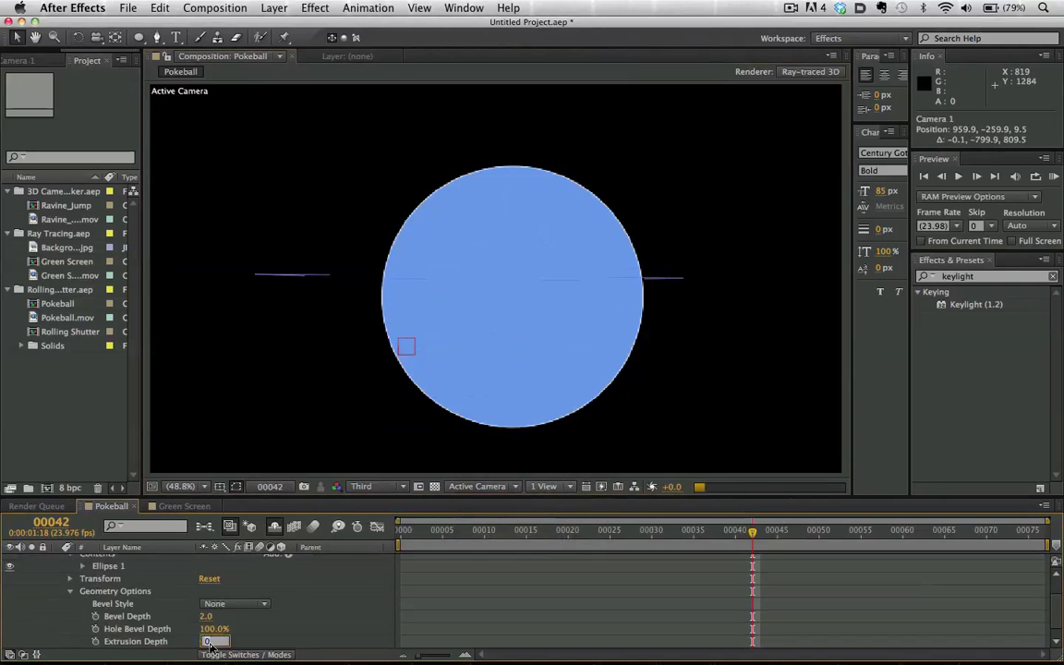
# Give the shape a Concave bevel, orbit Camera 1 to an angle, and select Ellipse 1
pyautogui.click(233, 603)
pyautogui.click(237, 632)
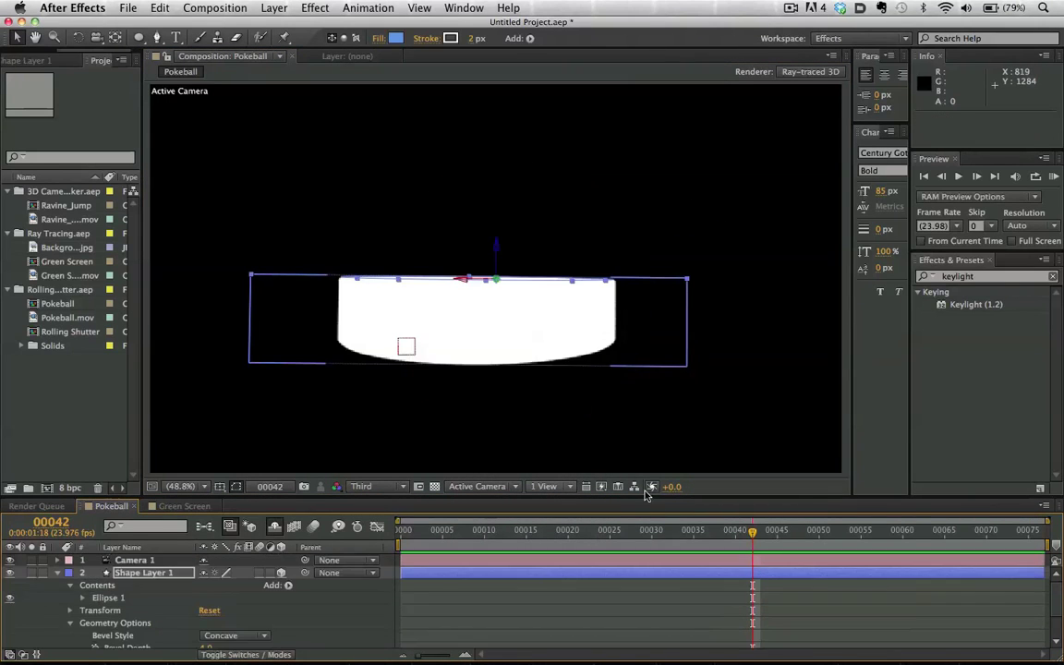
pyautogui.moveTo(600, 416)
pyautogui.mouseDown()
pyautogui.moveTo(563, 349)
pyautogui.moveTo(688, 492)
pyautogui.mouseUp()
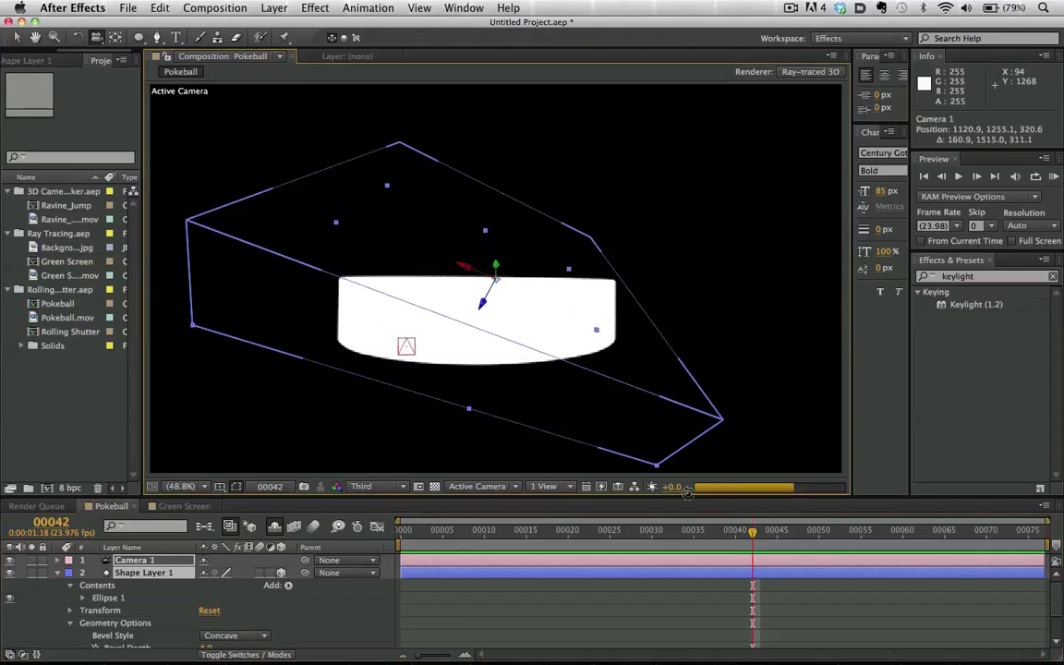
pyautogui.click(135, 601)
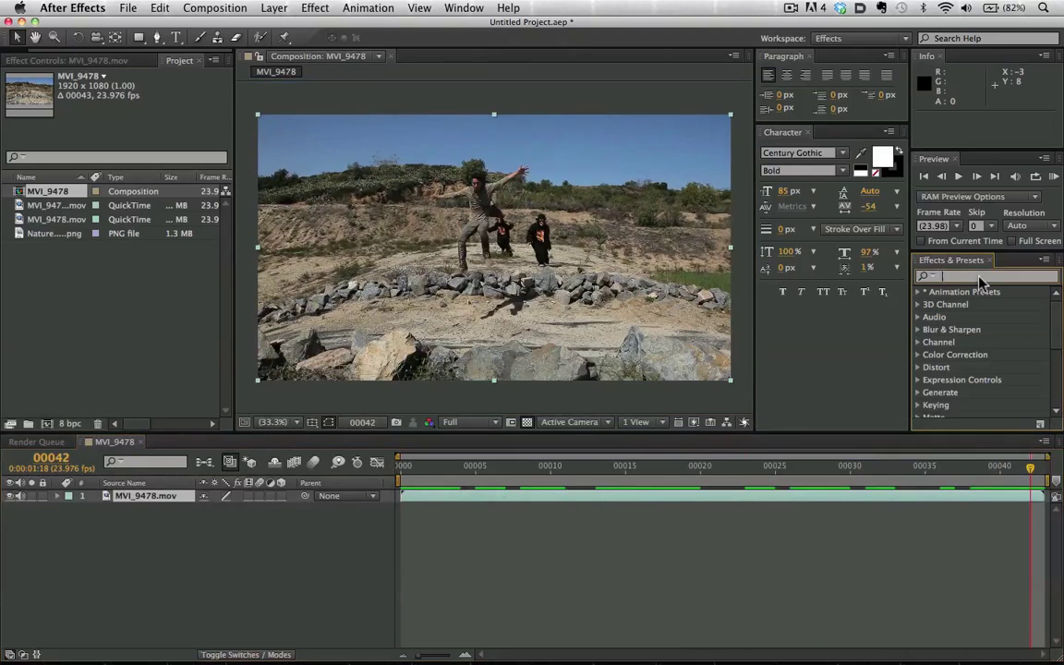
pyautogui.click(215, 7)
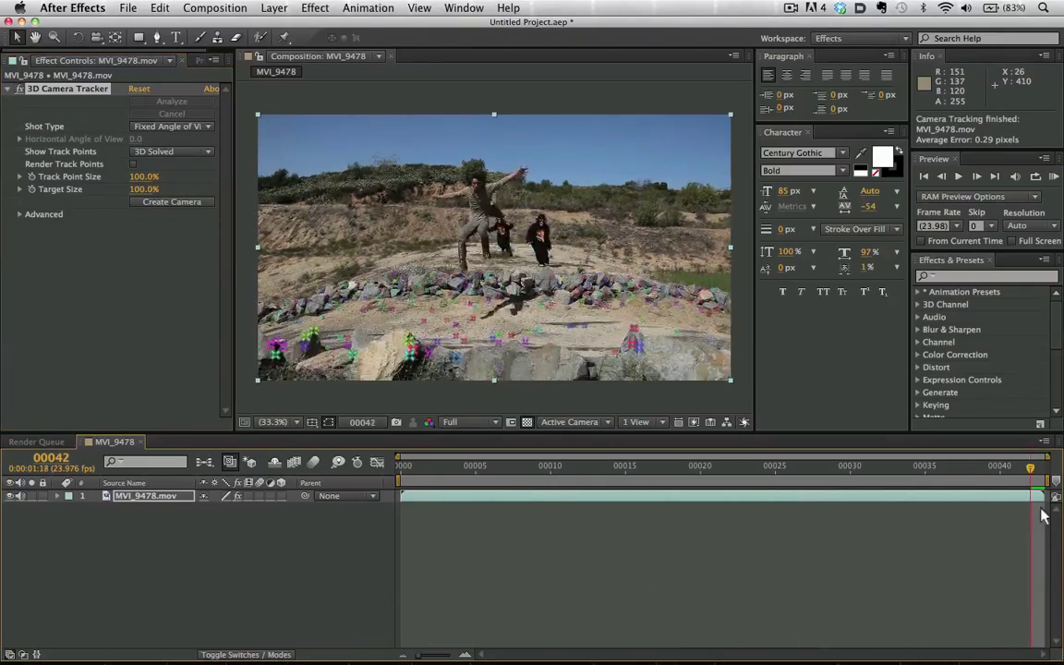
# Review the tracker's settings, keeping Auto Detect solve method and Fixed Angle of View shot type
pyautogui.moveTo(451, 475); pyautogui.dragTo(912, 469)
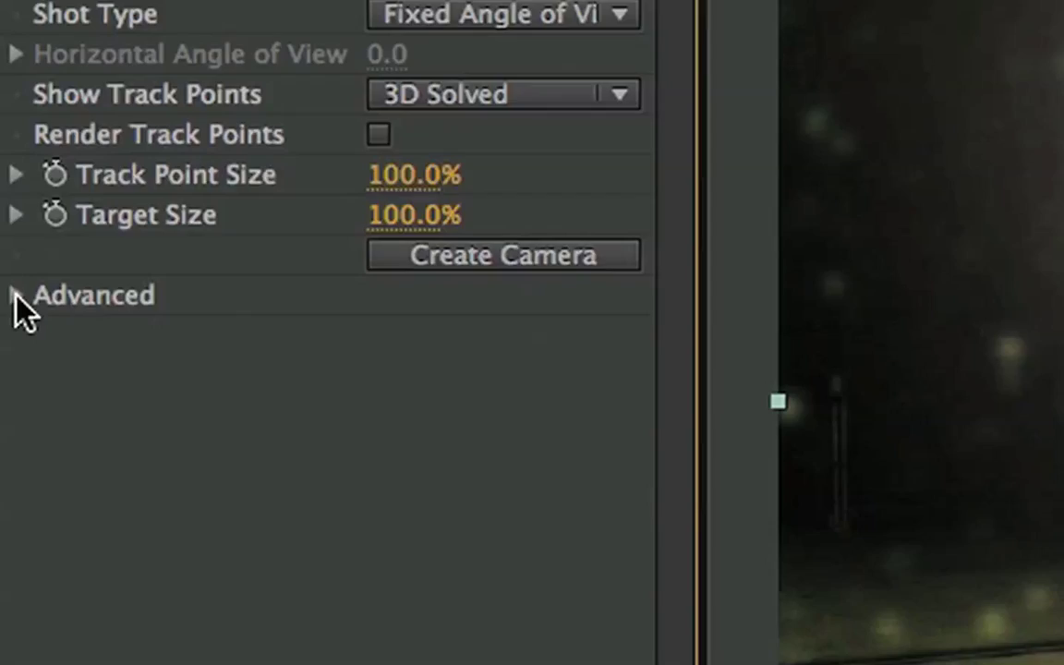
pyautogui.click(19, 214)
pyautogui.click(199, 227)
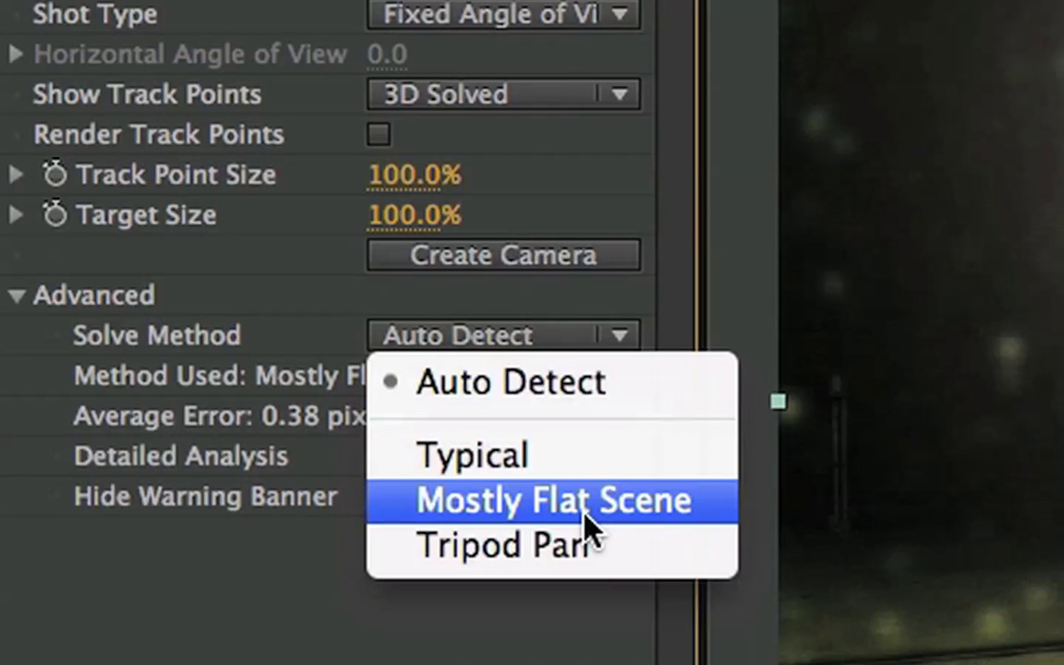
pyautogui.click(451, 343)
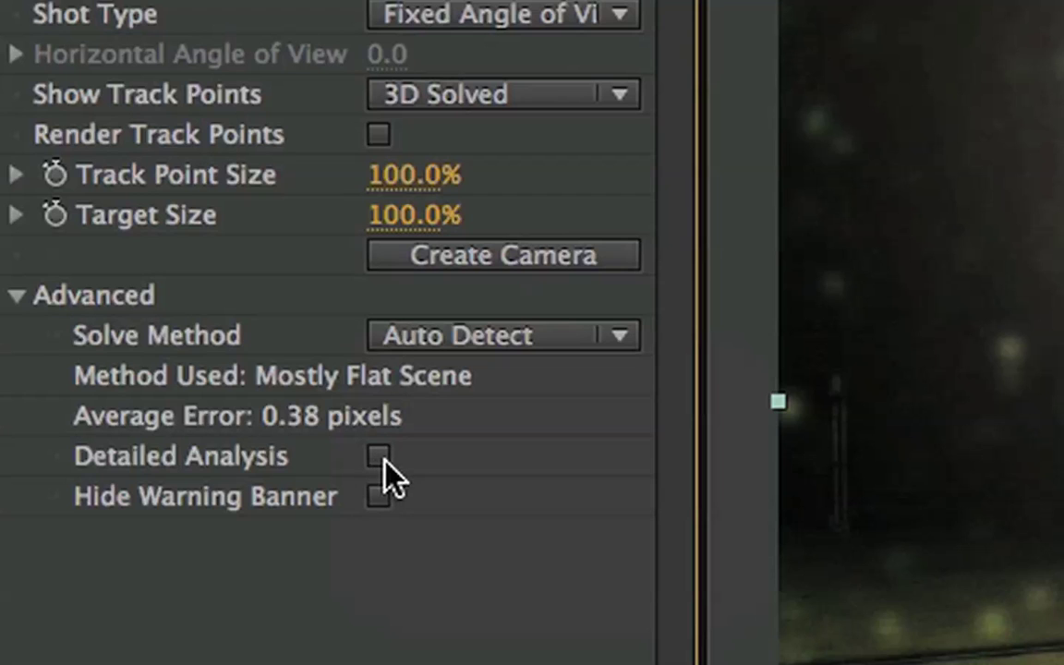
pyautogui.click(503, 14)
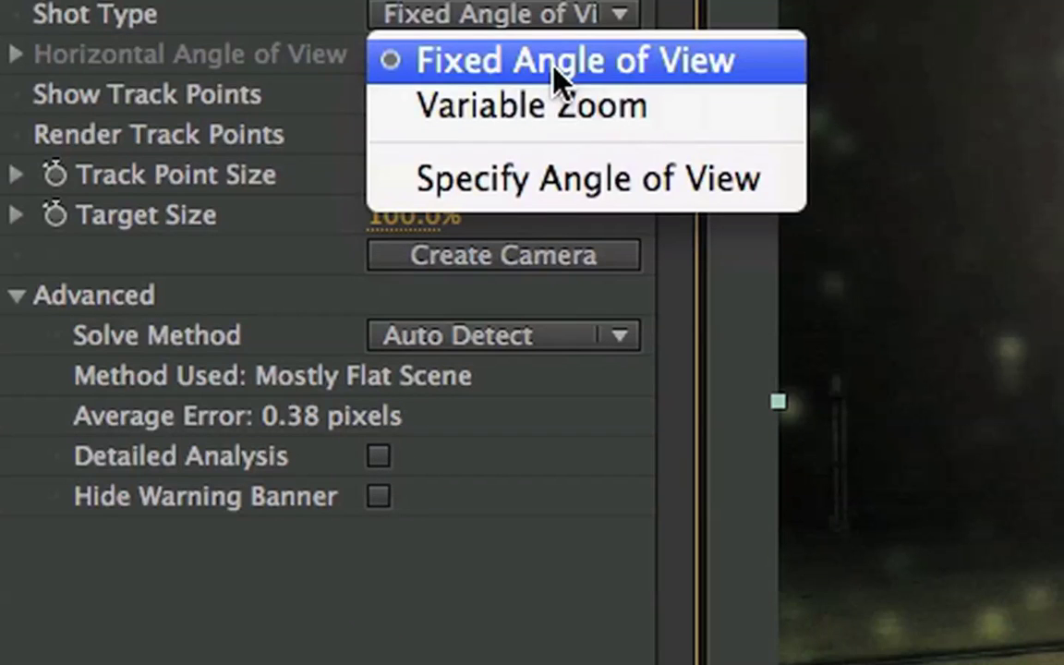
pyautogui.click(557, 106)
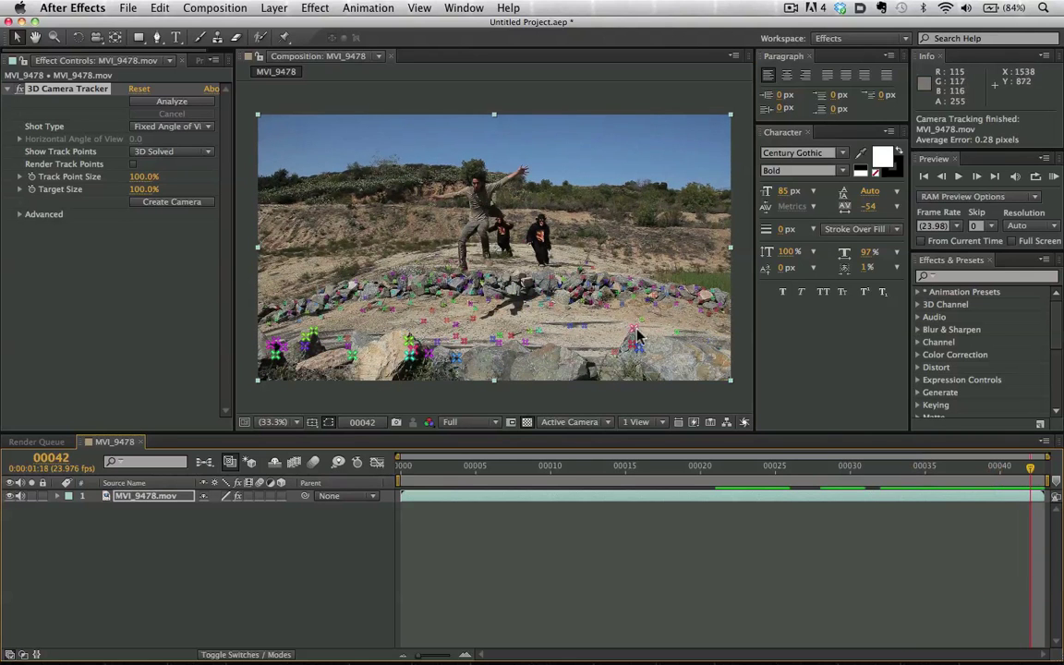
# Create a pink solid and camera from ground track points, rotate it flat, and widen the mask feather
pyautogui.moveTo(305, 319); pyautogui.dragTo(647, 365)
pyautogui.rightClick(523, 369)
pyautogui.click(523, 383)
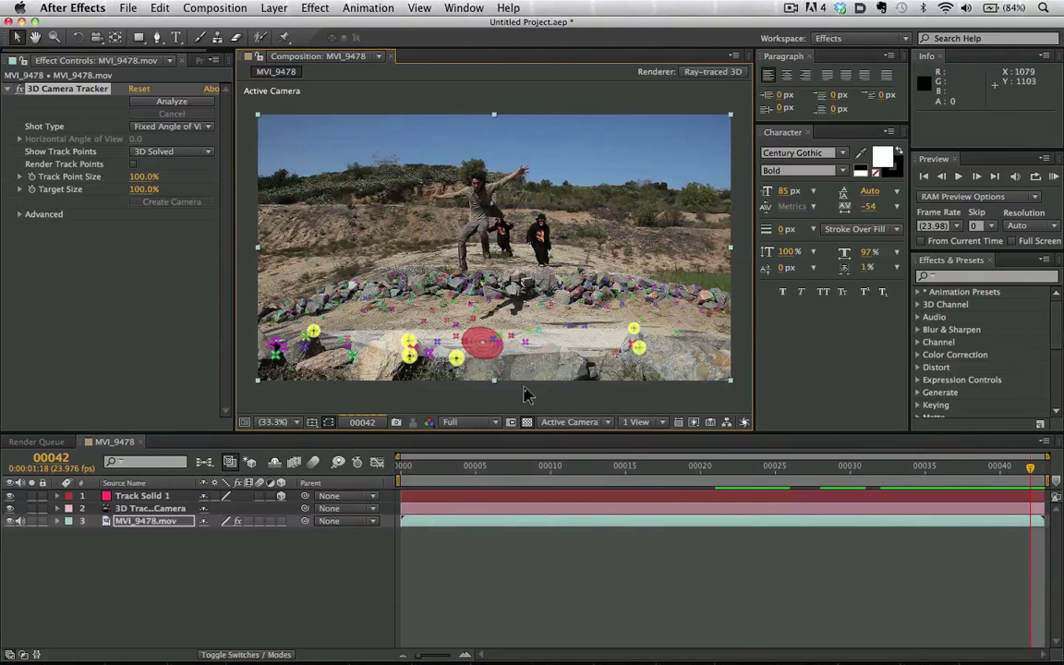
pyautogui.press('w')
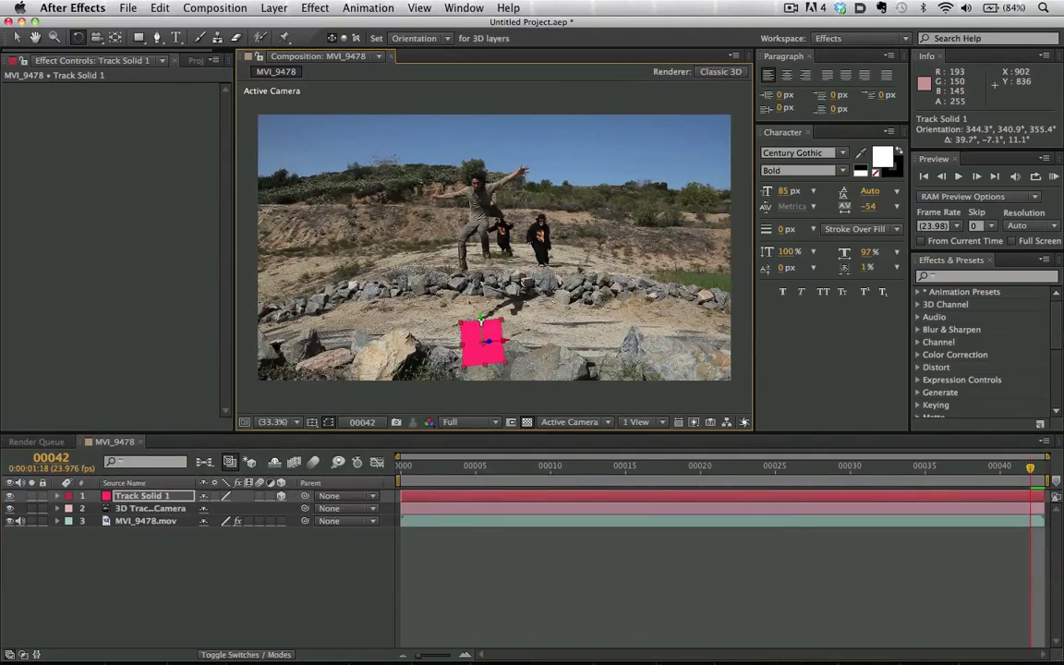
pyautogui.moveTo(484, 340); pyautogui.dragTo(719, 349)
pyautogui.click(446, 468)
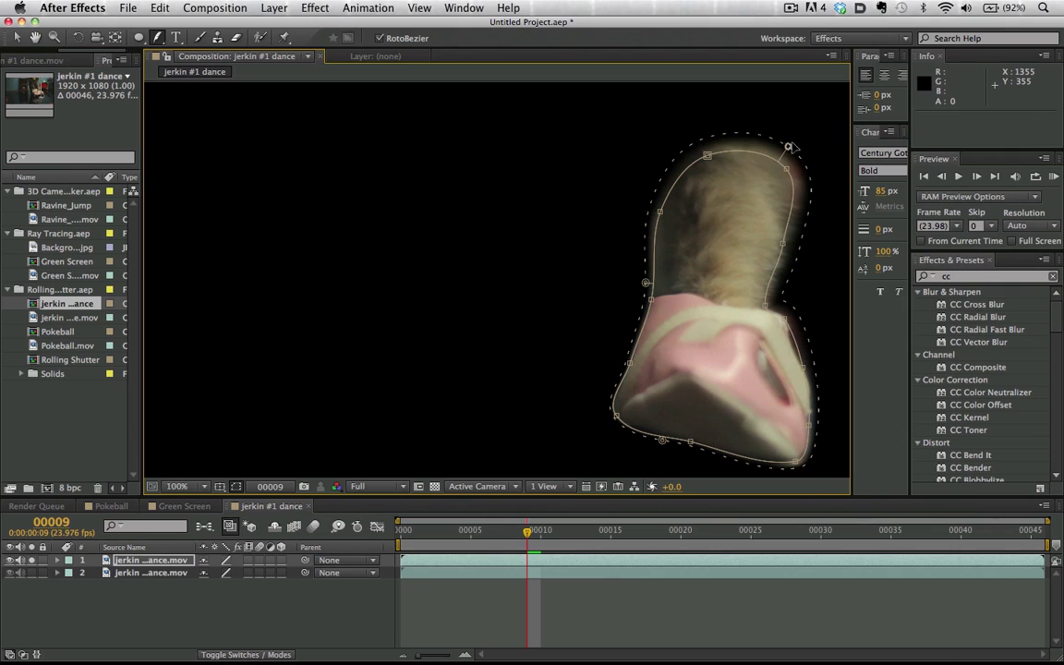
pyautogui.moveTo(788, 146); pyautogui.dragTo(821, 205)
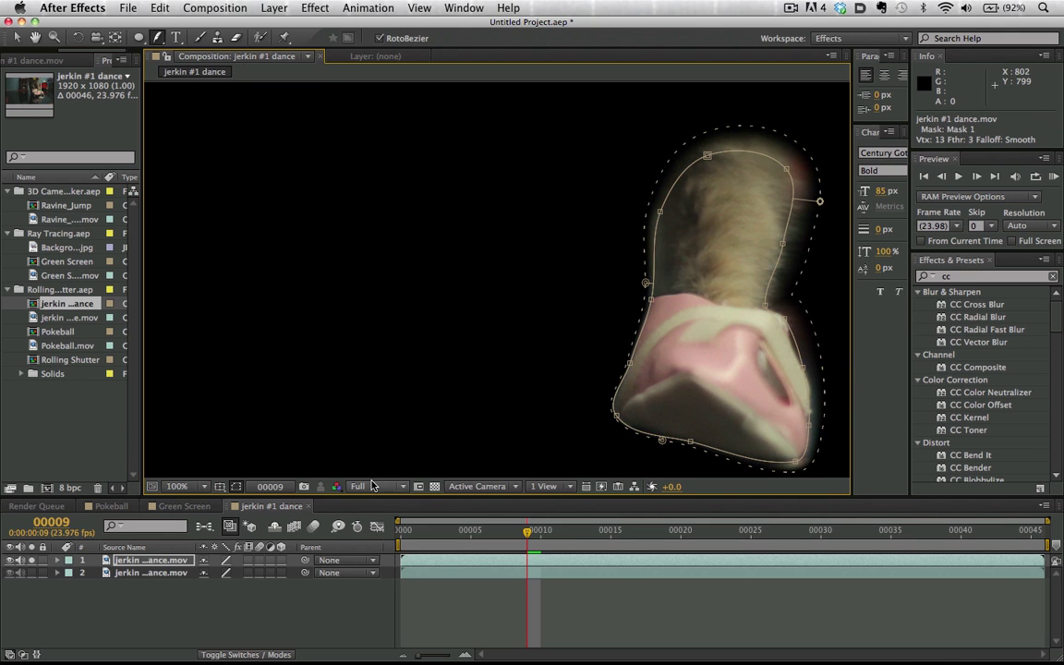
# Reveal the background plate, start a mocha AE project for Pokeball.mov, and add Rolling Shutter Repair to Pre-comp 9
pyautogui.click(32, 561)
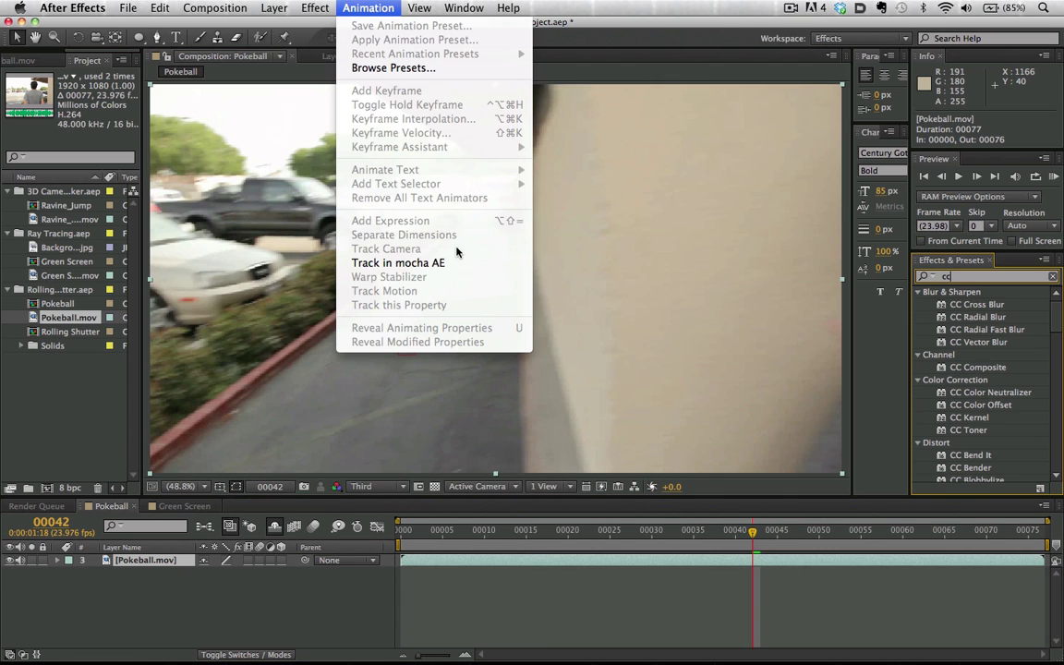
pyautogui.click(439, 265)
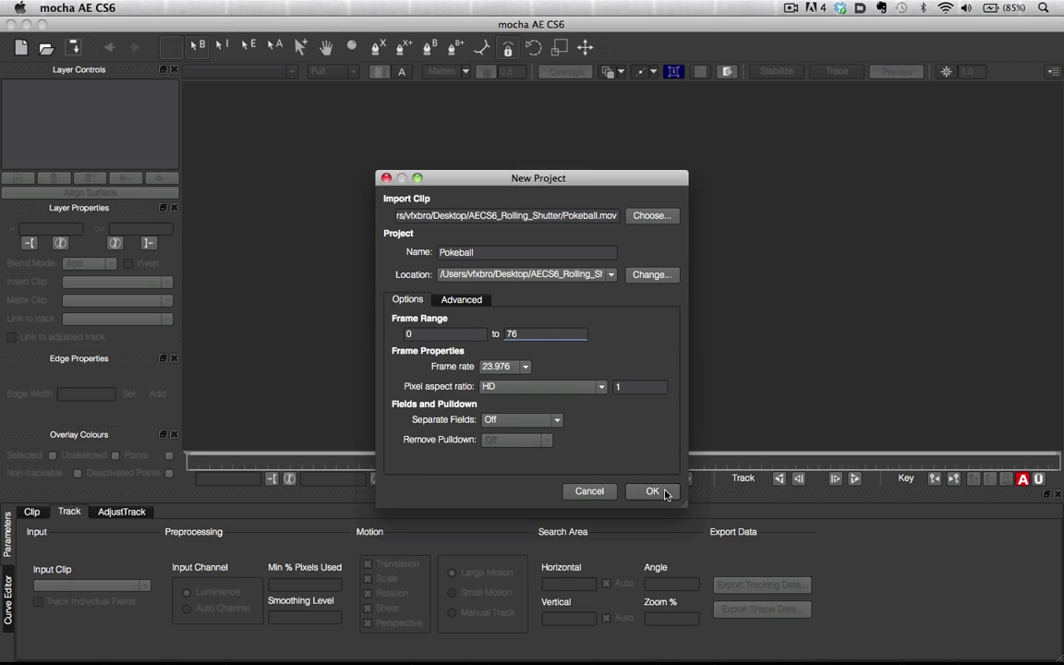
pyautogui.click(664, 492)
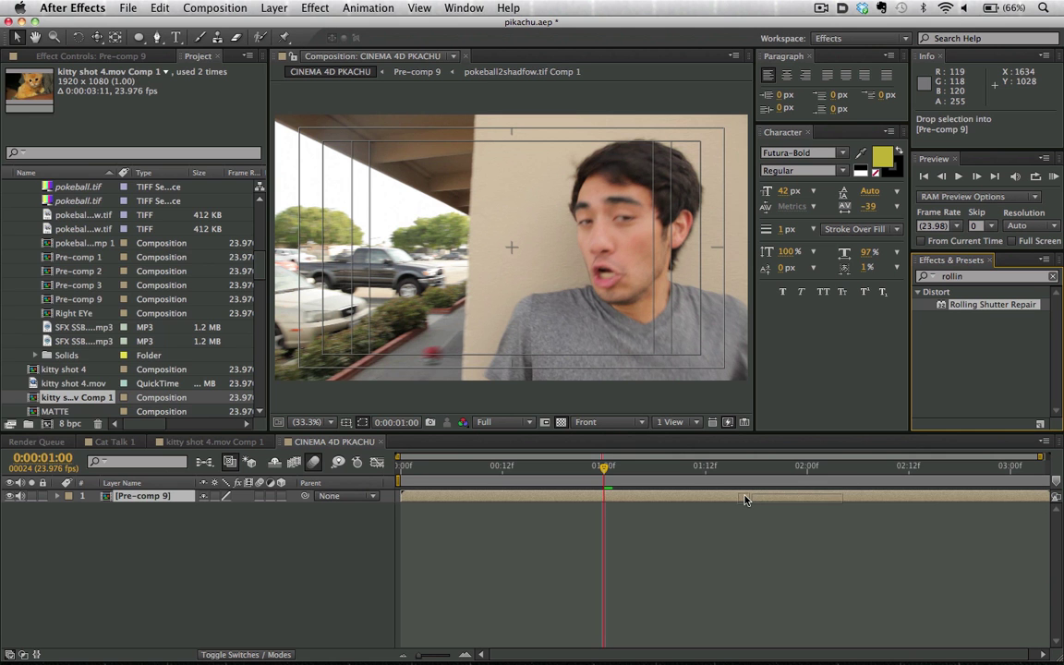
pyautogui.moveTo(745, 500); pyautogui.dragTo(747, 499)
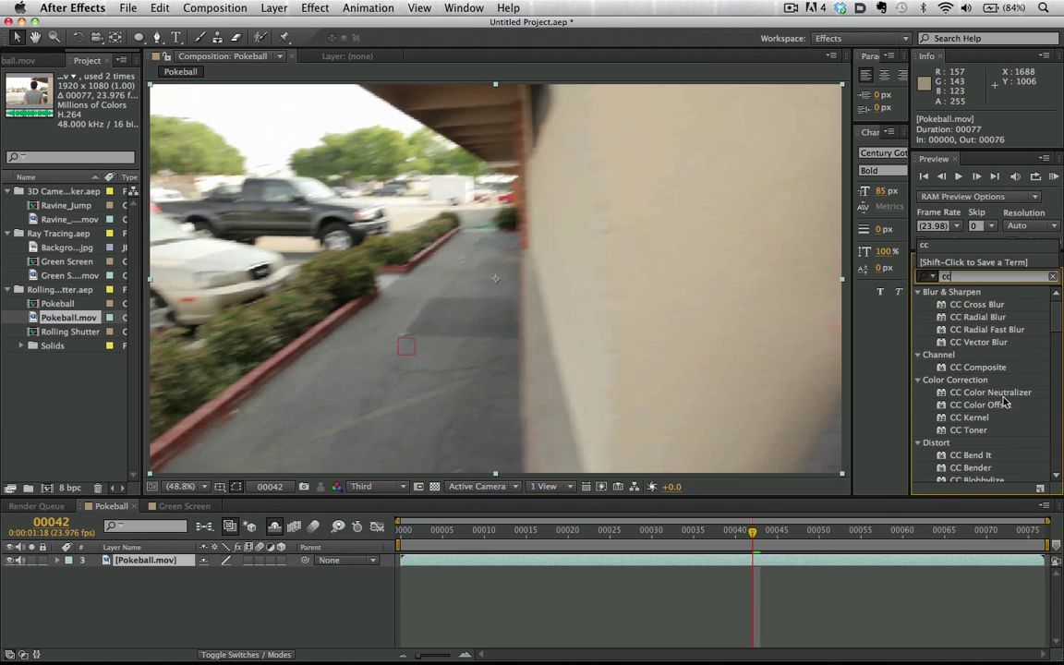
# Return to the Pokeball composition, its Rolling Shutter Repair showing 58% with Warp
pyautogui.scroll(-15, 1004, 403)
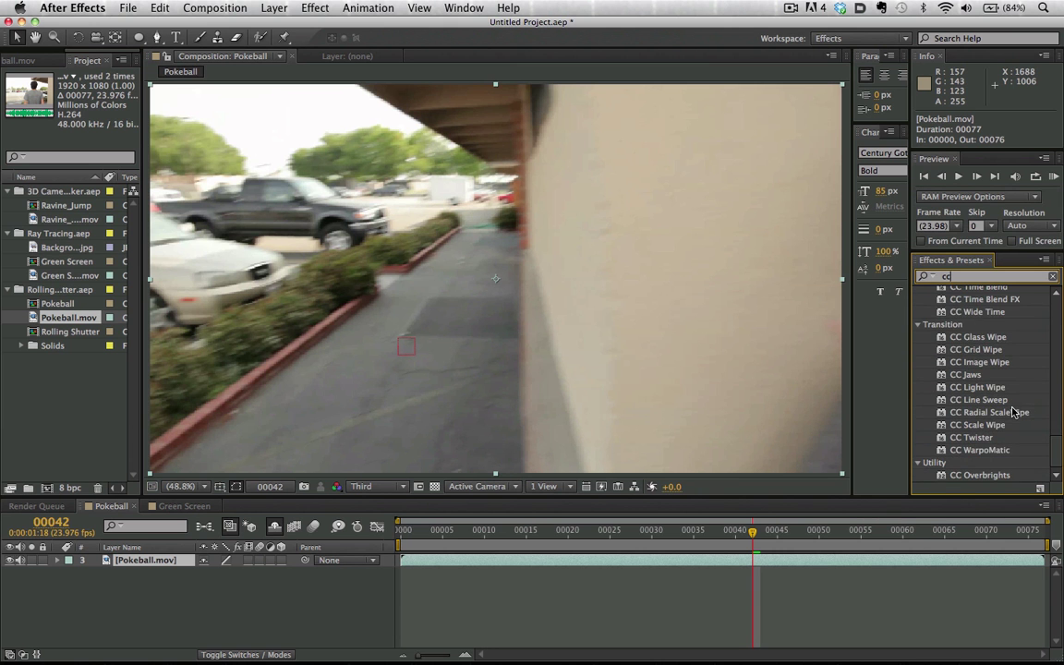
pyautogui.scroll(15, 1012, 408)
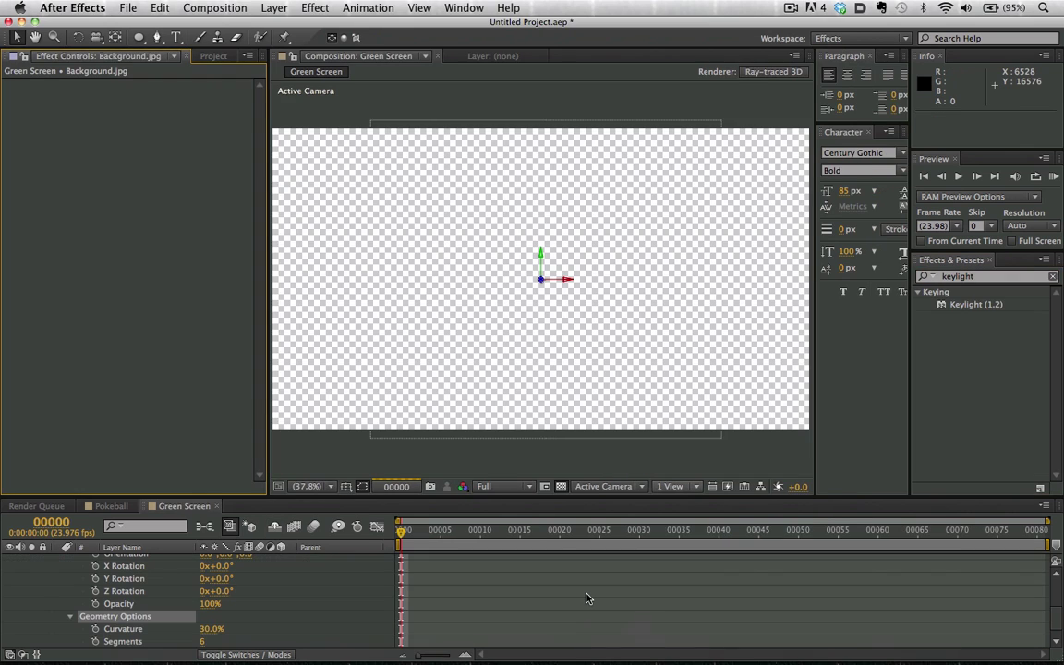
pyautogui.click(250, 7)
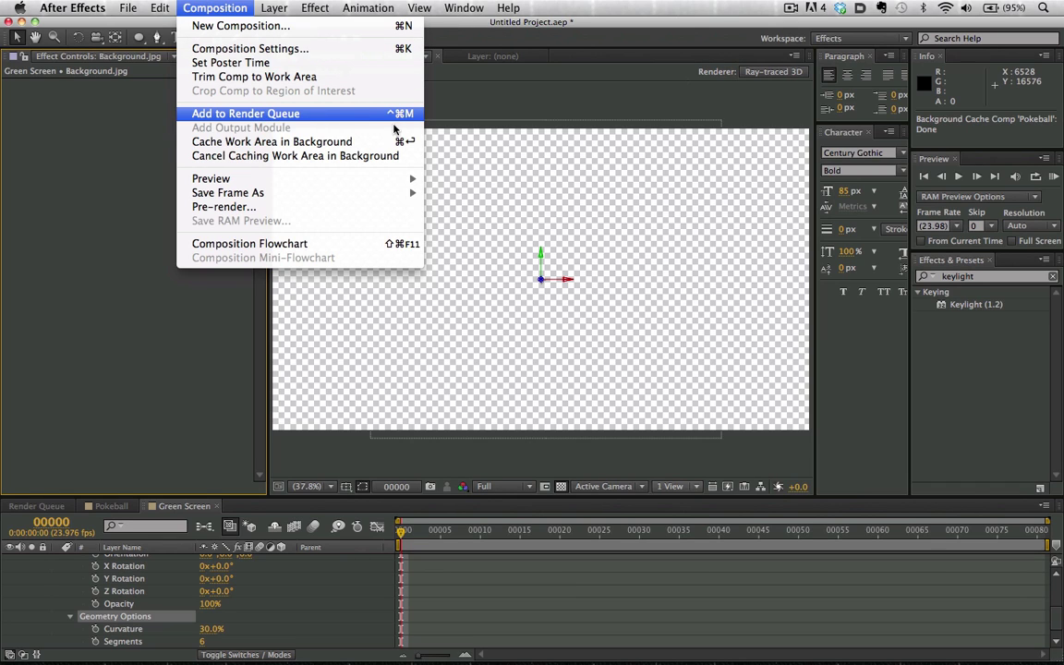
pyautogui.click(108, 510)
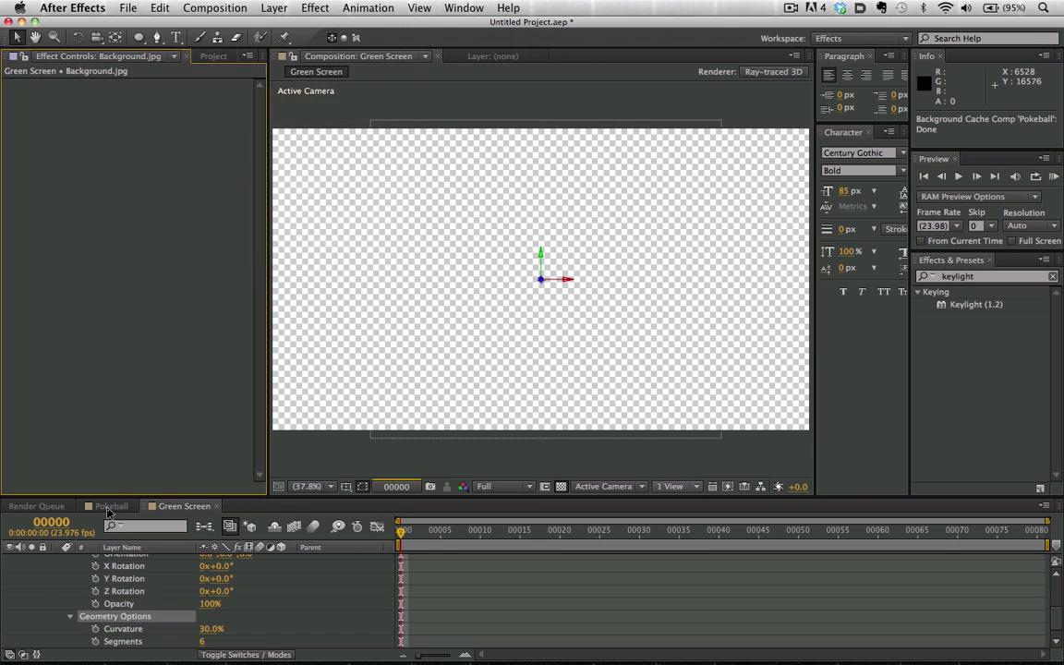
pyautogui.click(108, 506)
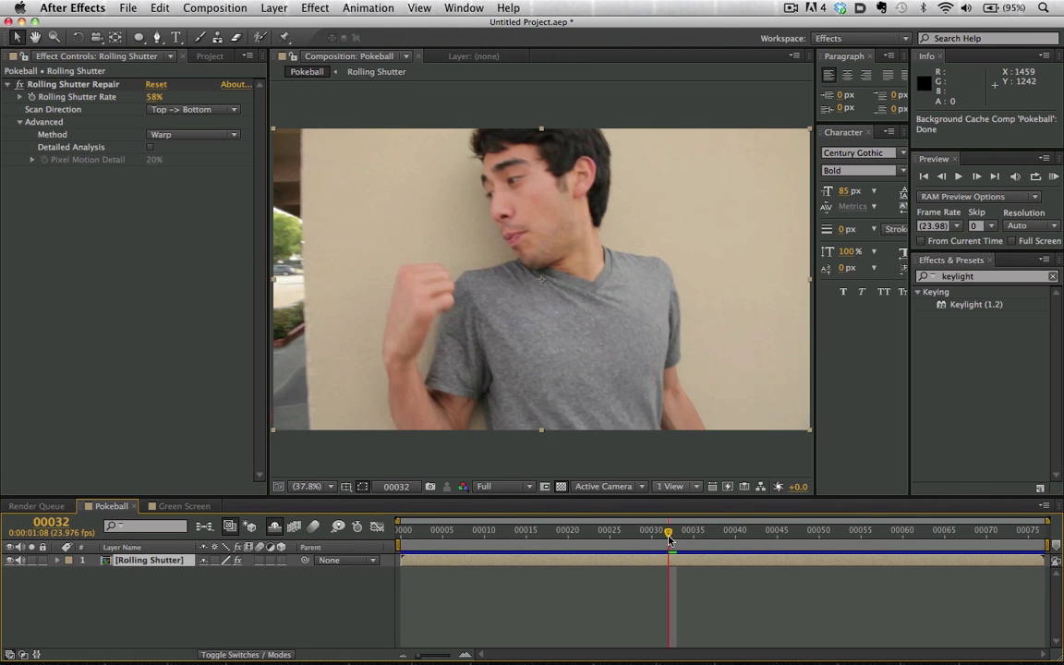
# Scrub through frames 24–34, then build a RAM preview of the Pokeball clip
pyautogui.moveTo(602, 534); pyautogui.dragTo(886, 528)
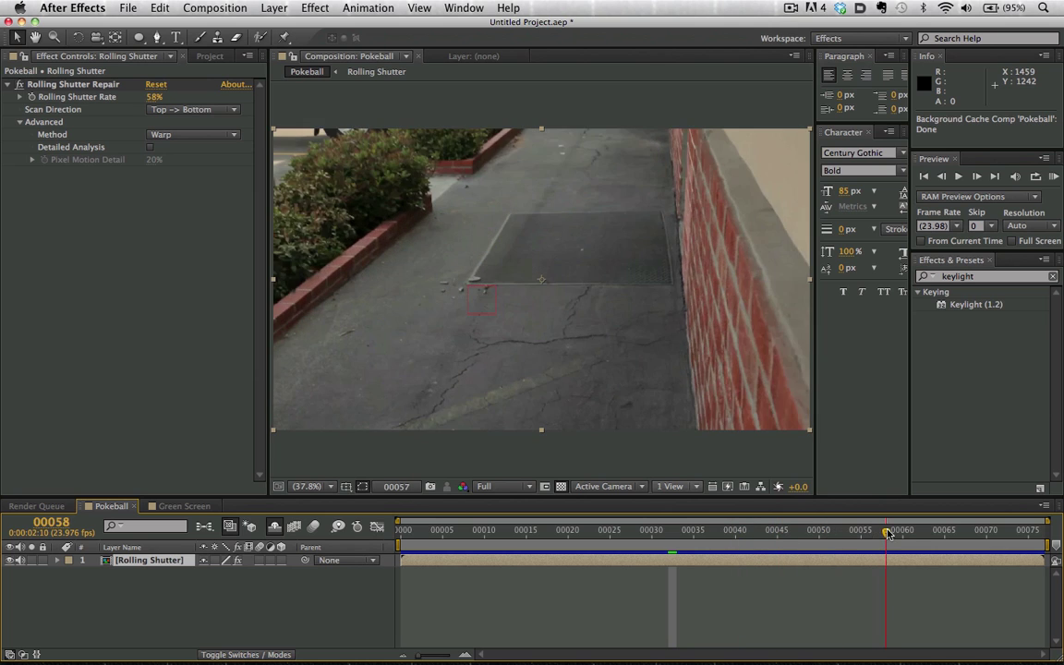
pyautogui.click(1054, 176)
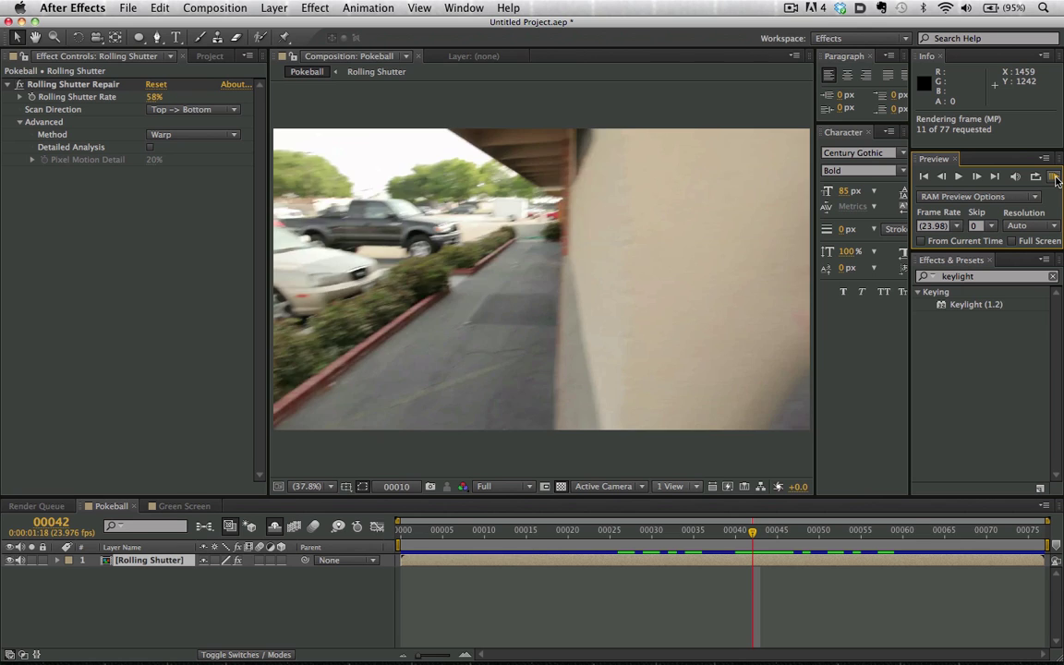